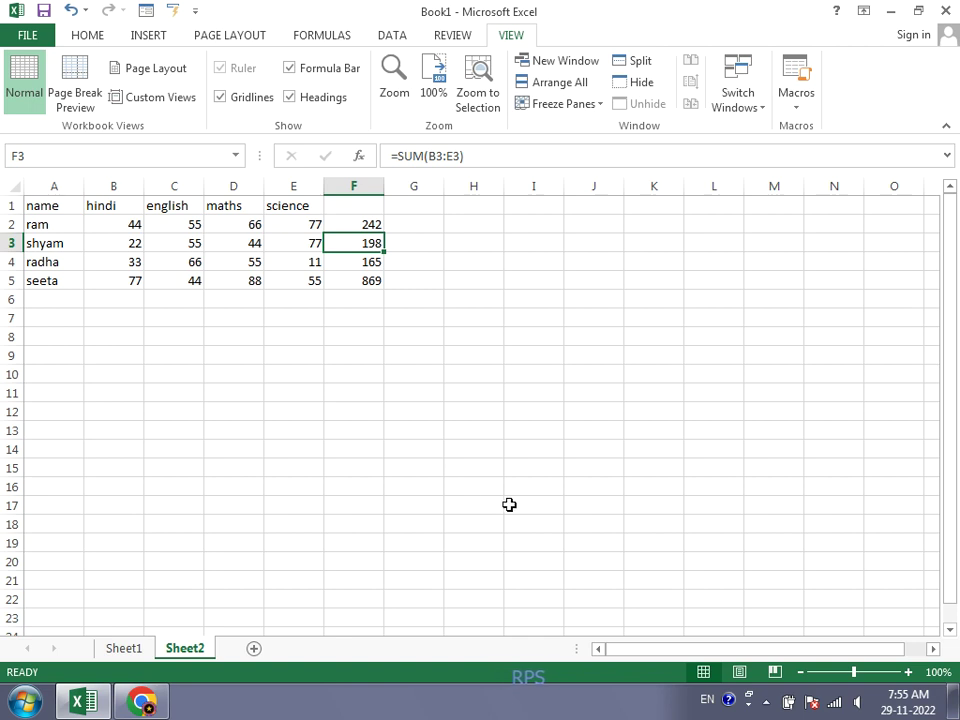
From cell H1, start recording Macro1 with its default name, stored in this workbook
left_click(487, 212)
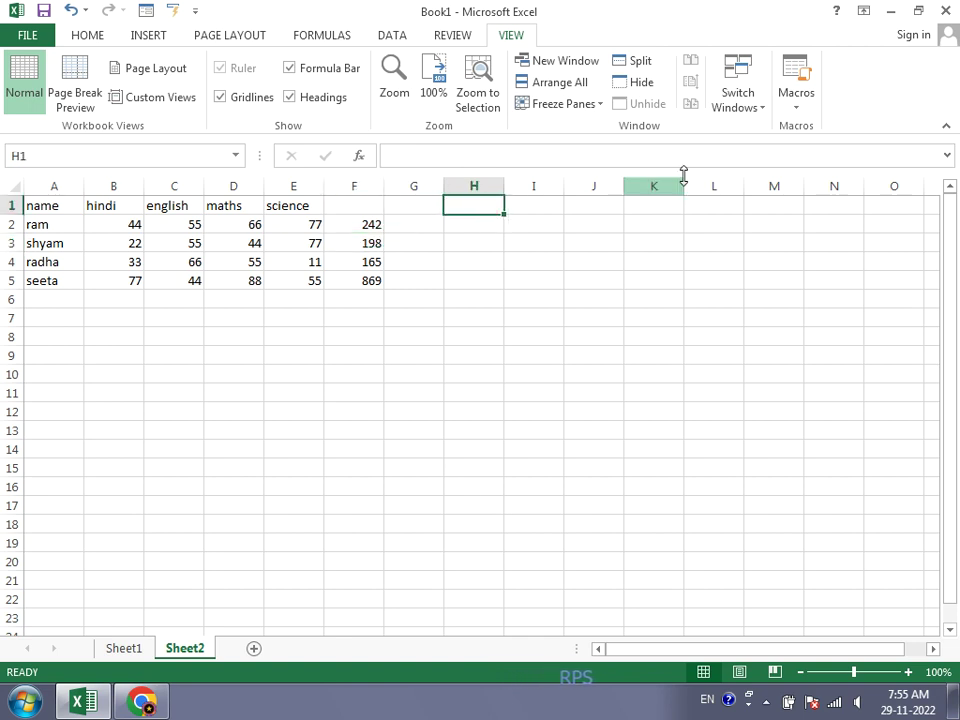
left_click(796, 100)
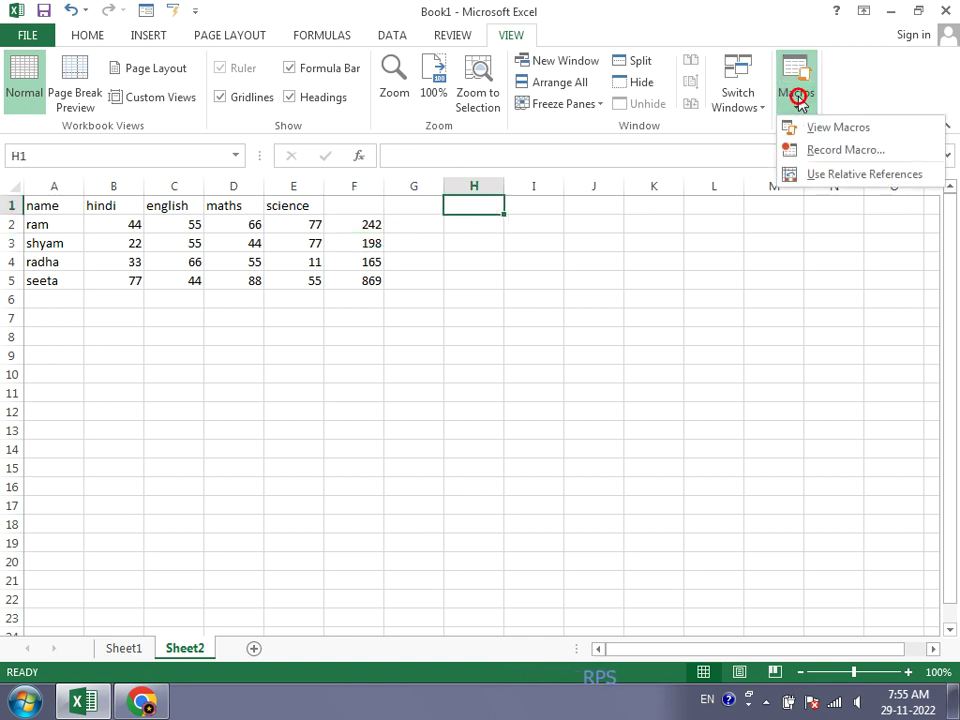
left_click(813, 152)
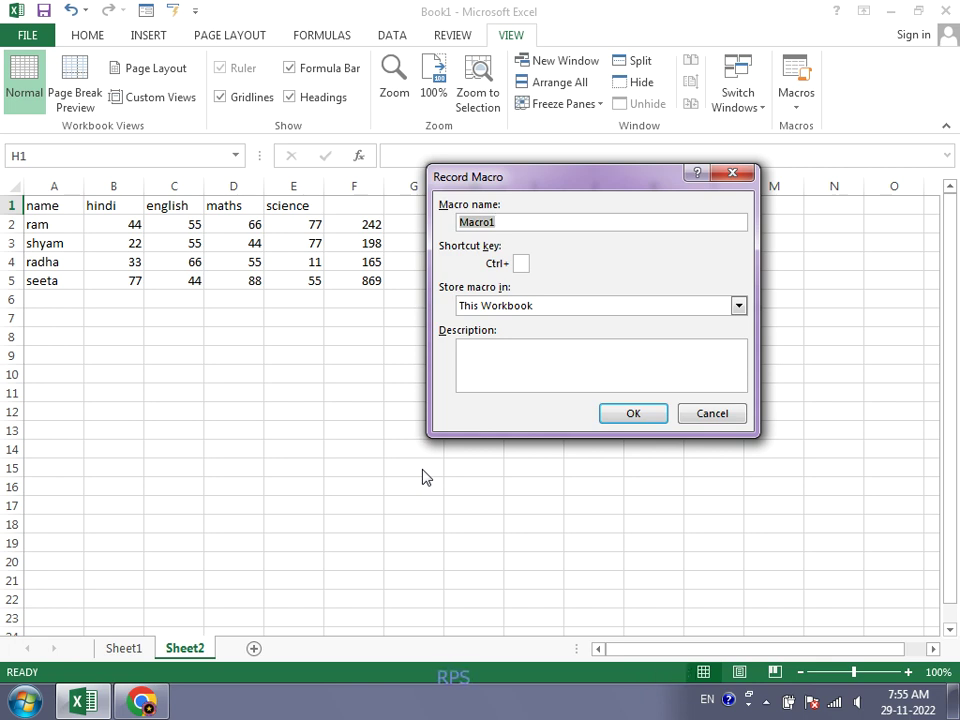
key("Return")
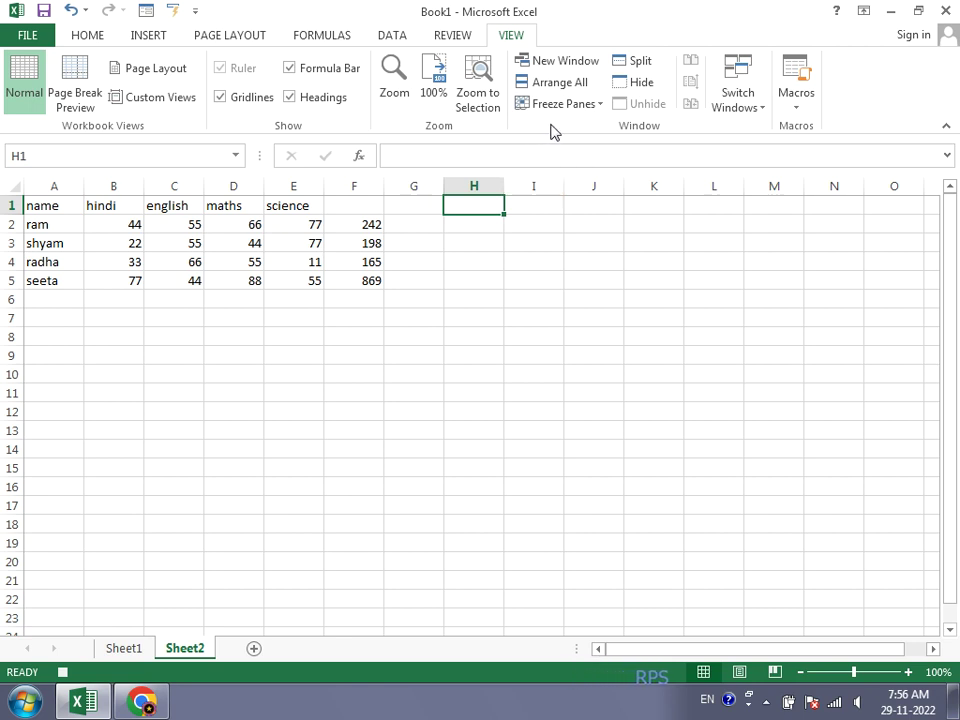
left_click(796, 108)
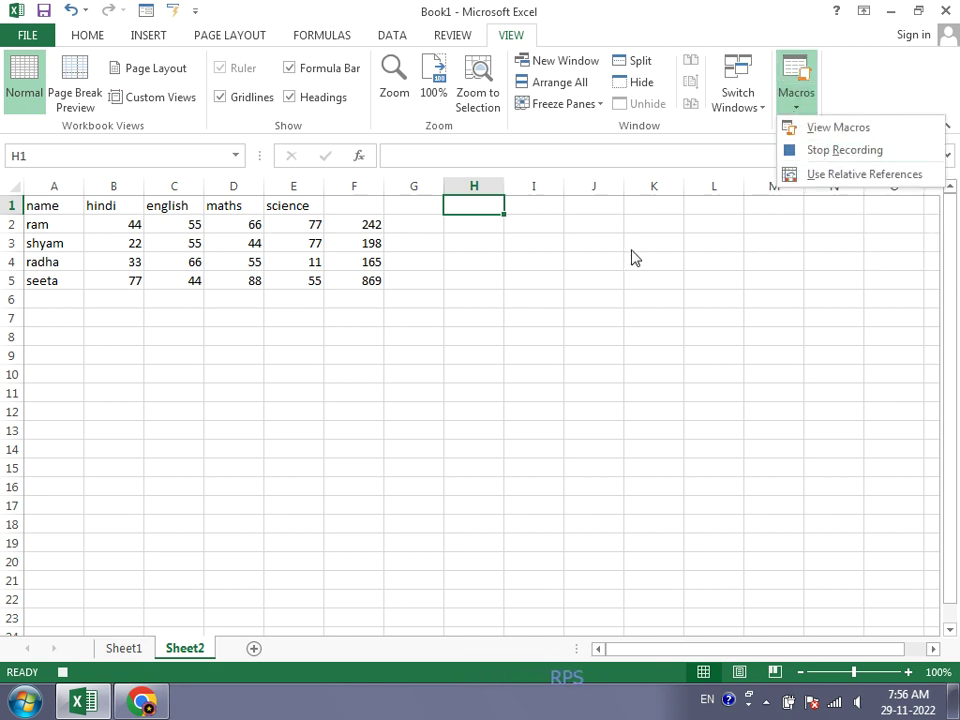
While recording, enter the two person names in H2 and H3
left_click(511, 217)
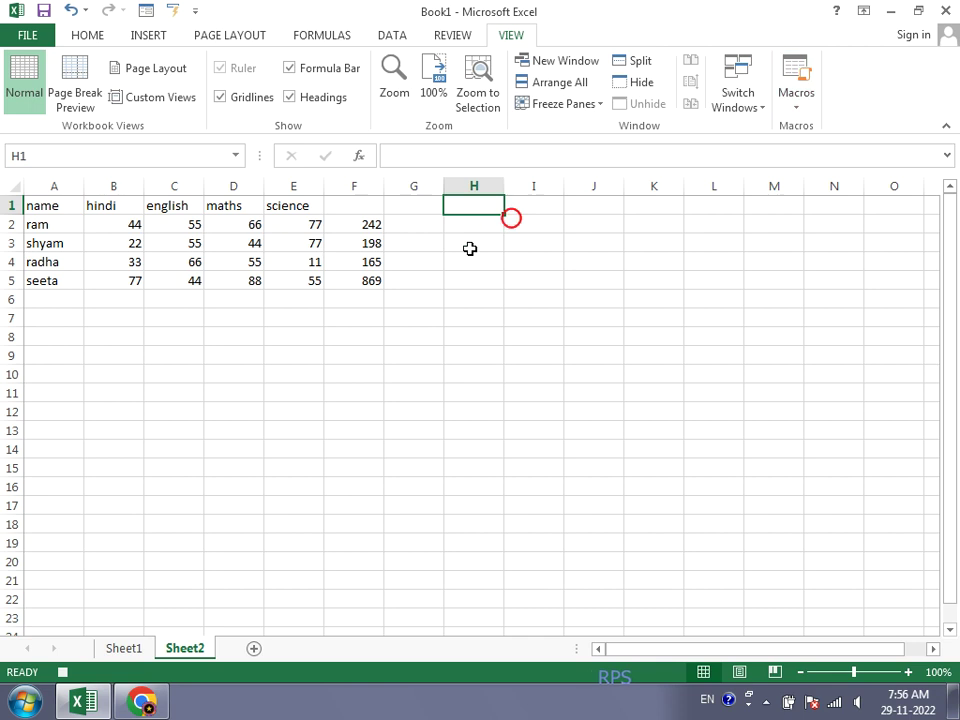
key("Down")
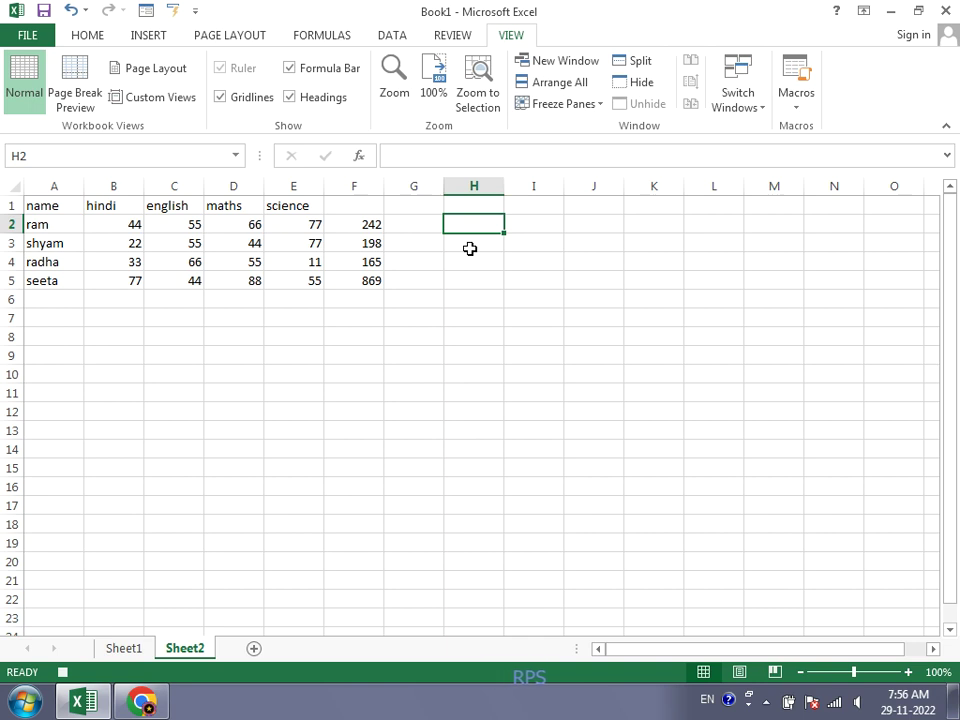
type("ram")
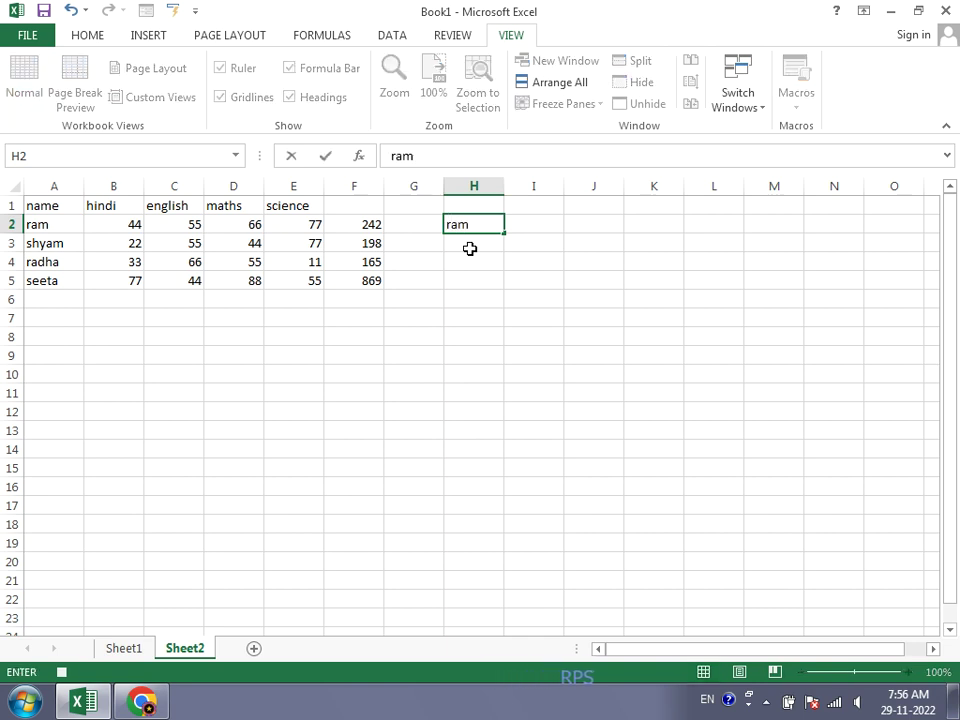
key("Return")
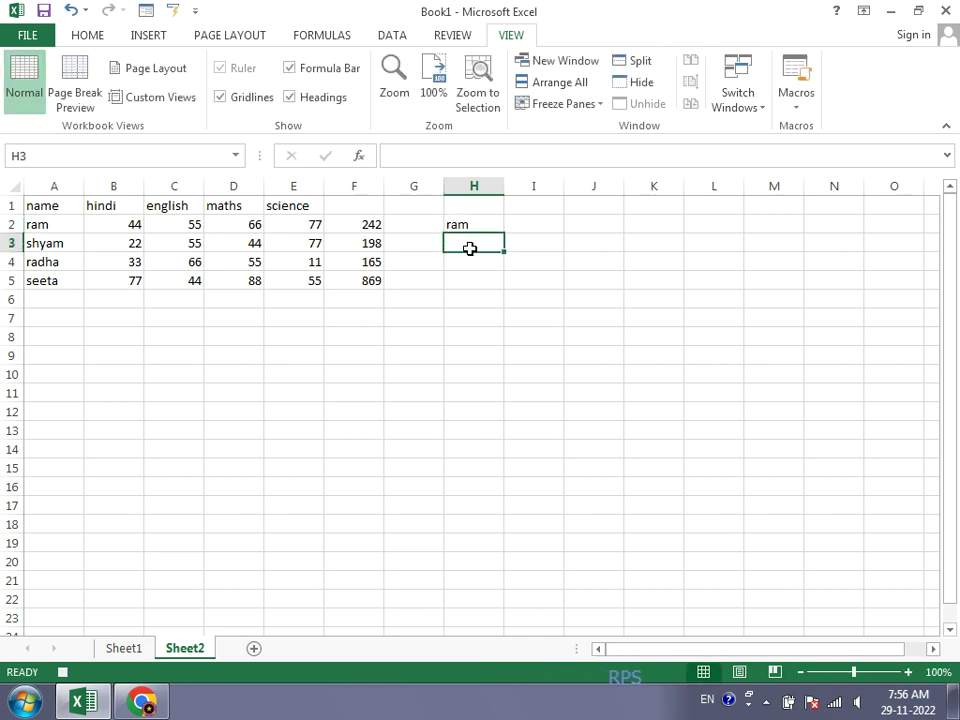
type("aso")
key("BackSpace")
type("hok")
key("Return")
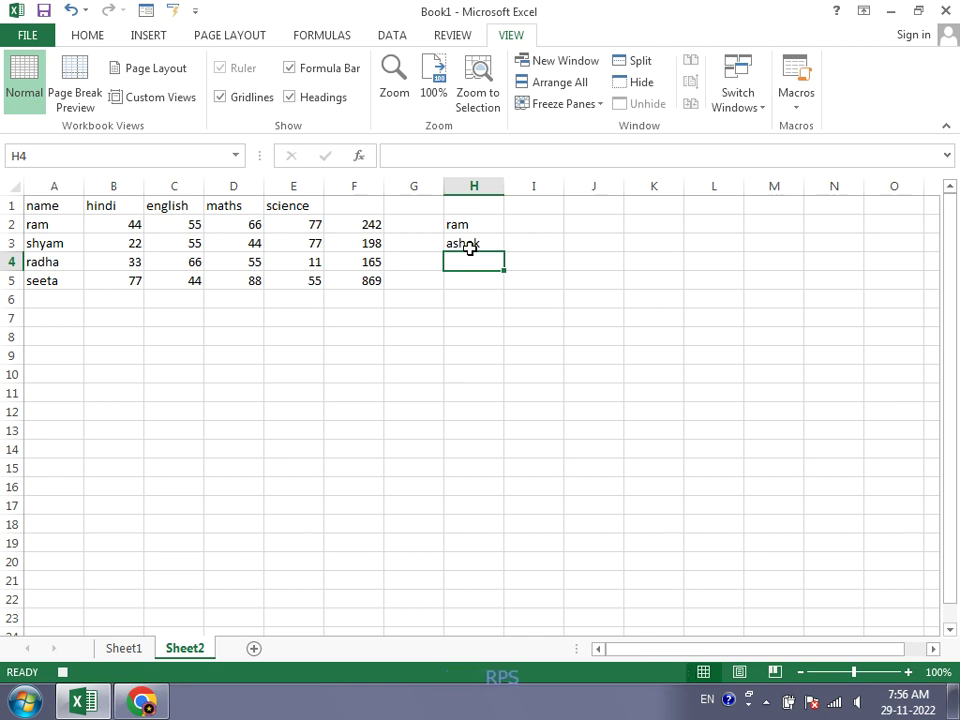
Enter the business name Royal Computer in H4 and the address line in H5
type("Royal Computer")
key("Return")
type("Kusm")
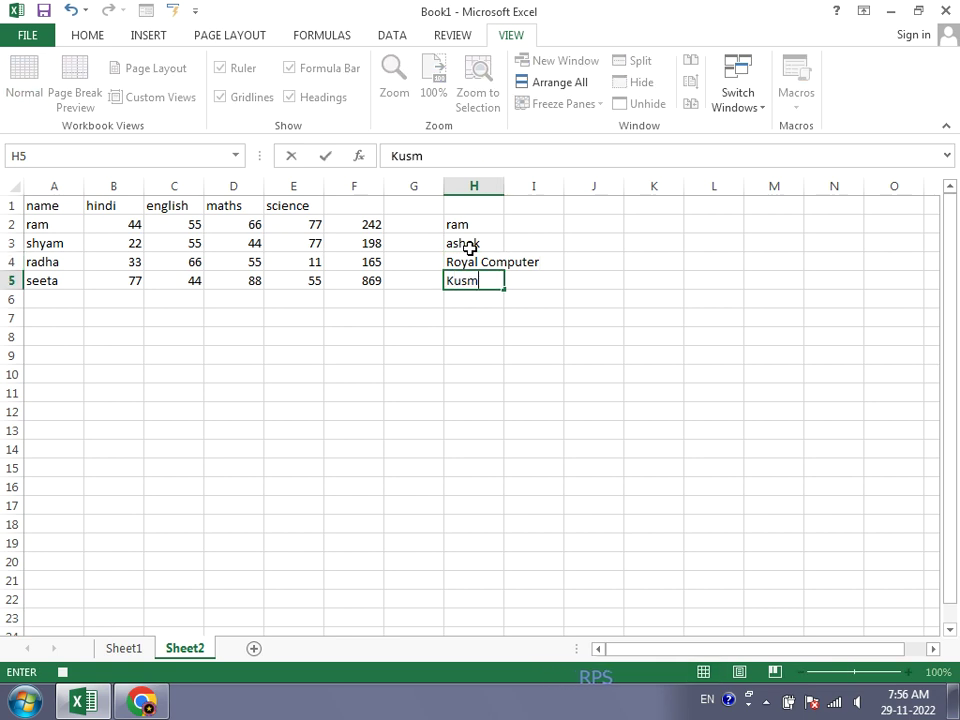
key("BackSpace")
type("um V")
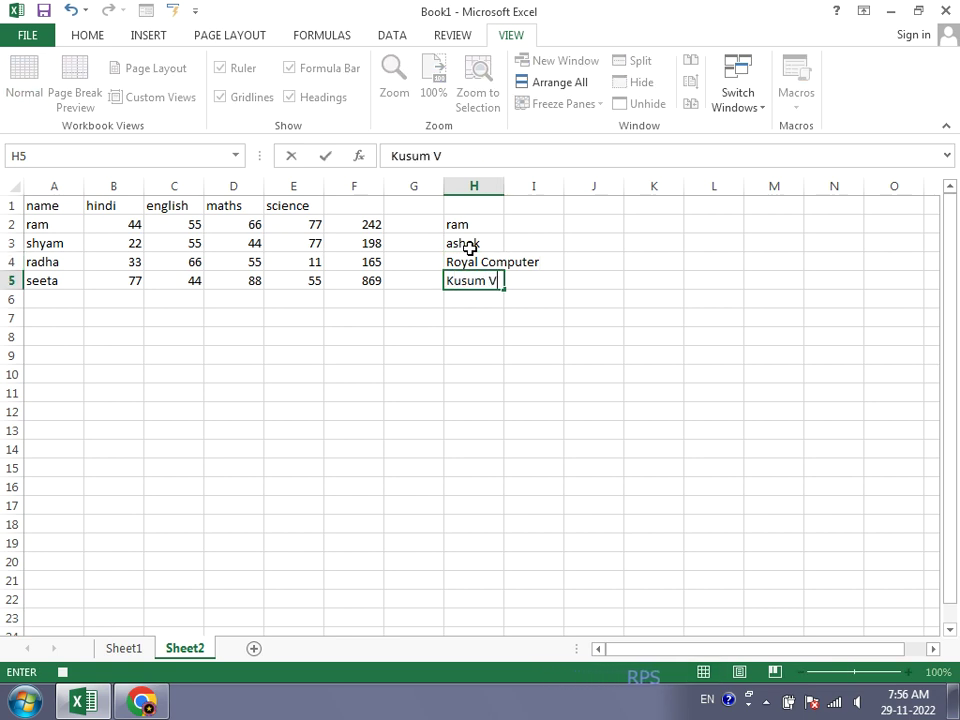
type("ihar Colony Deori")
key("Return")
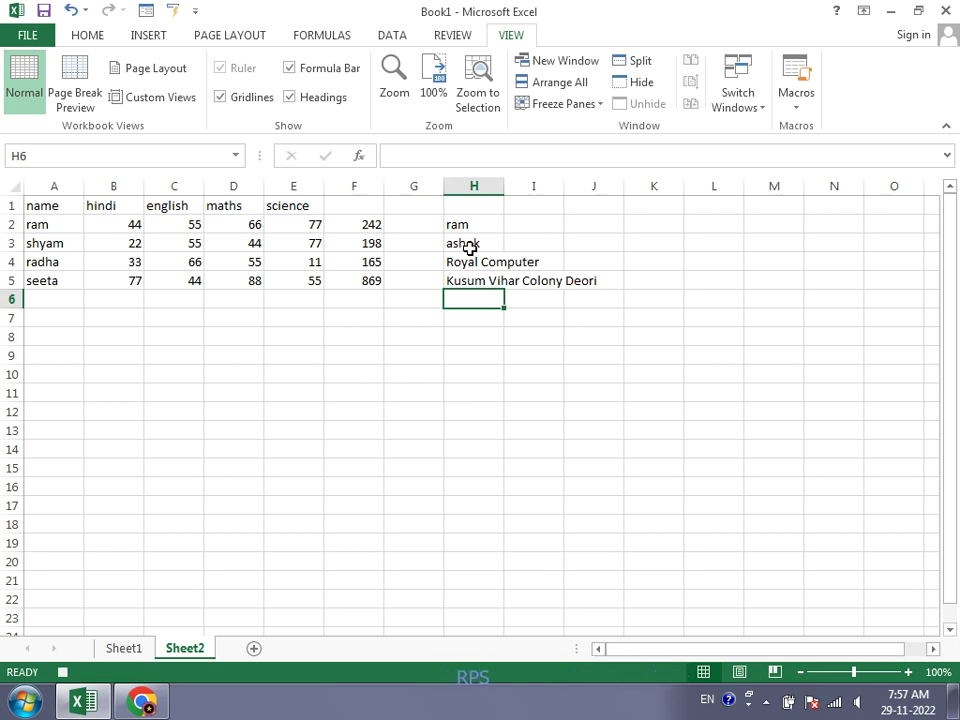
left_click(793, 104)
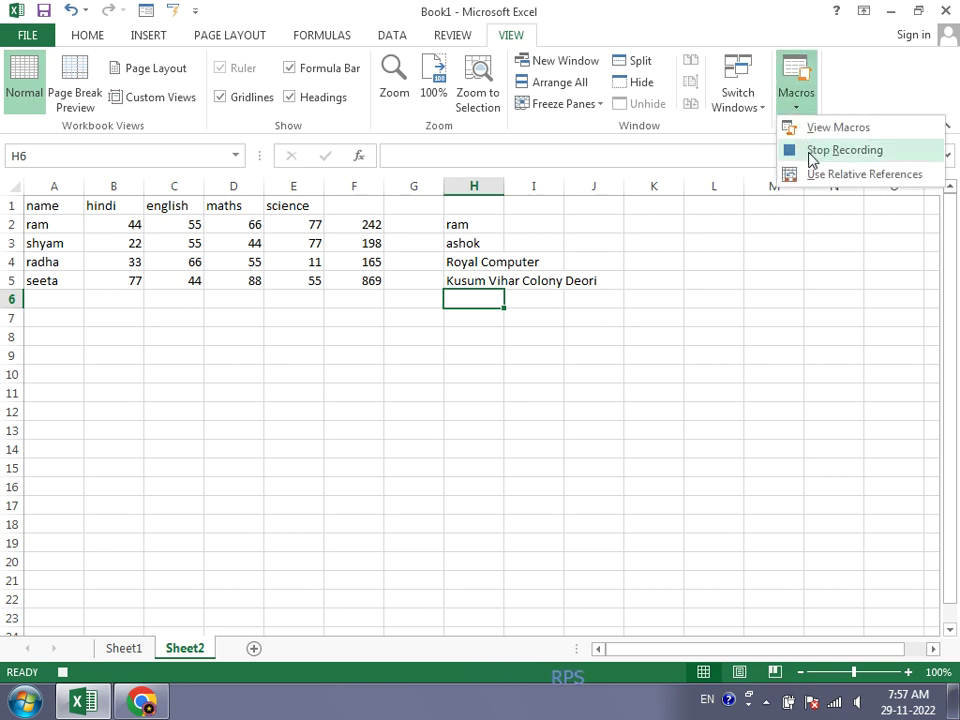
Stop recording Macro1 and add a new blank Sheet3
left_click(811, 160)
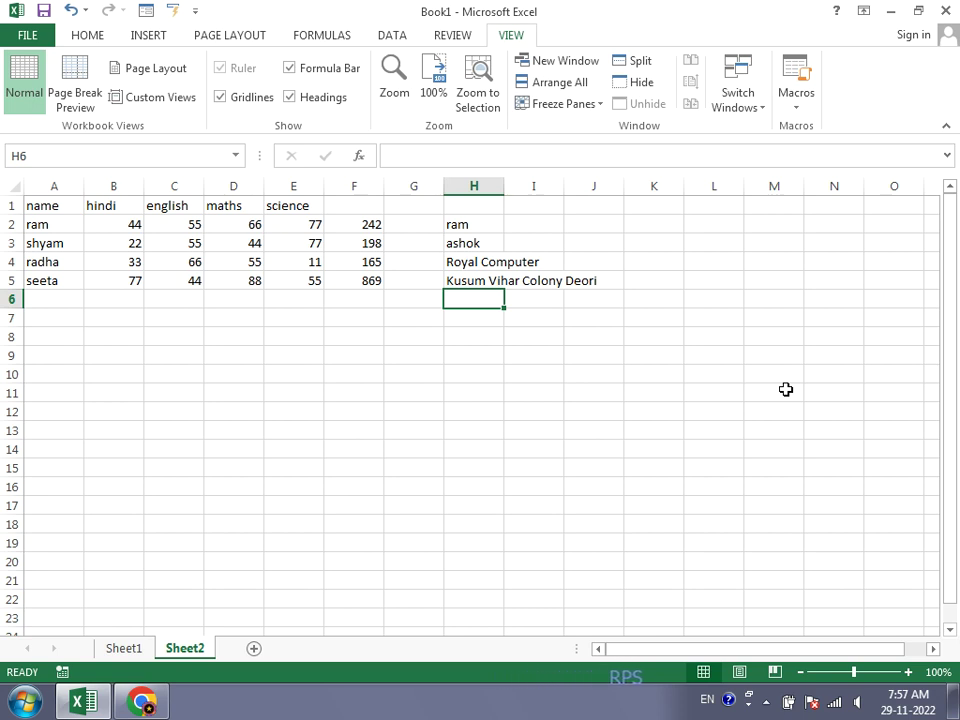
left_click(254, 650)
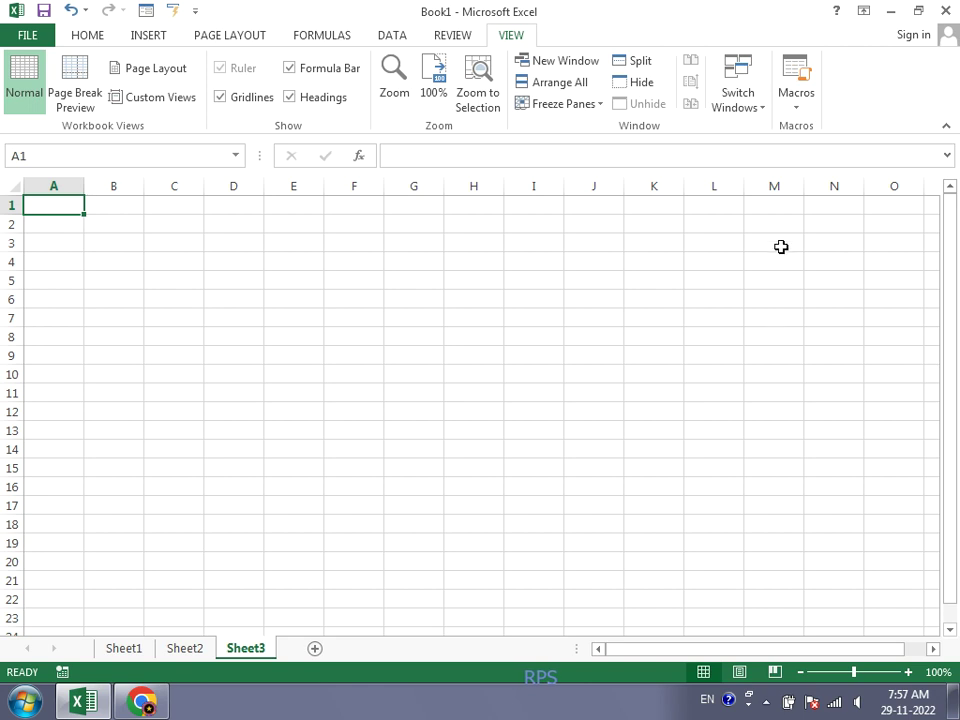
Run Macro1 on Sheet3 to reproduce the four entries in H2:H5
left_click(797, 110)
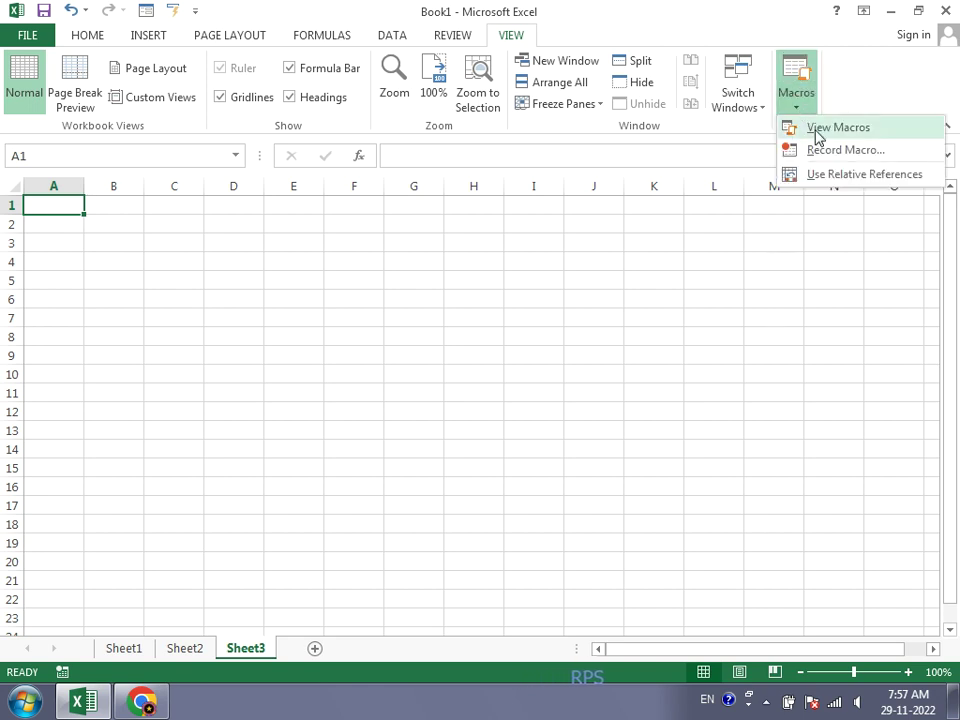
left_click(816, 134)
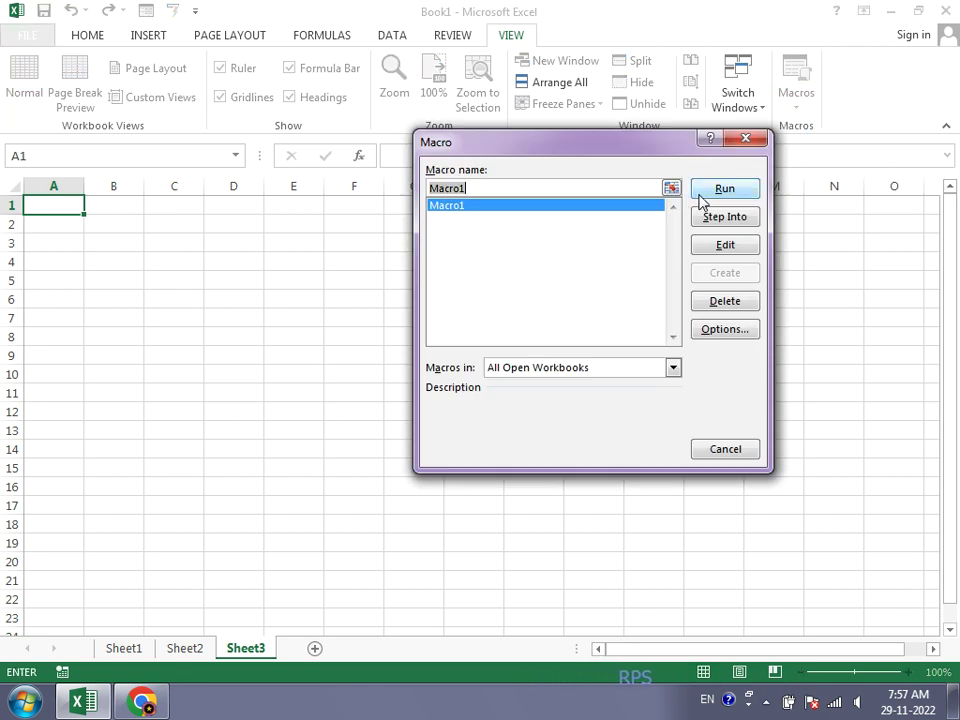
left_click(707, 196)
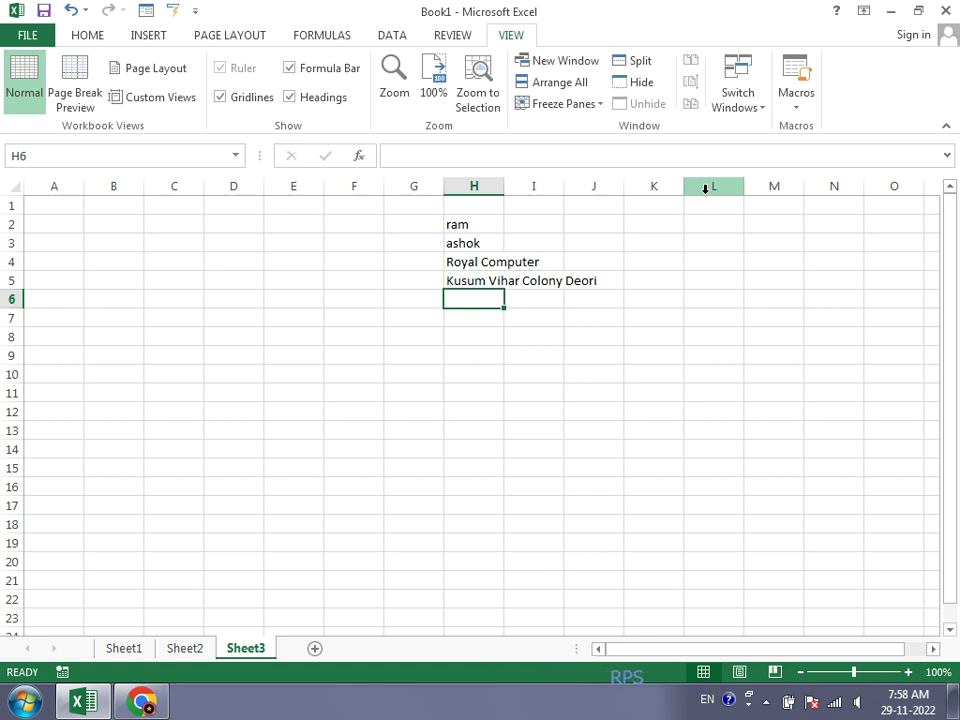
Bring up the Record Macro dialog for Macro2 and look at its storage choices
left_click(793, 94)
left_click(811, 152)
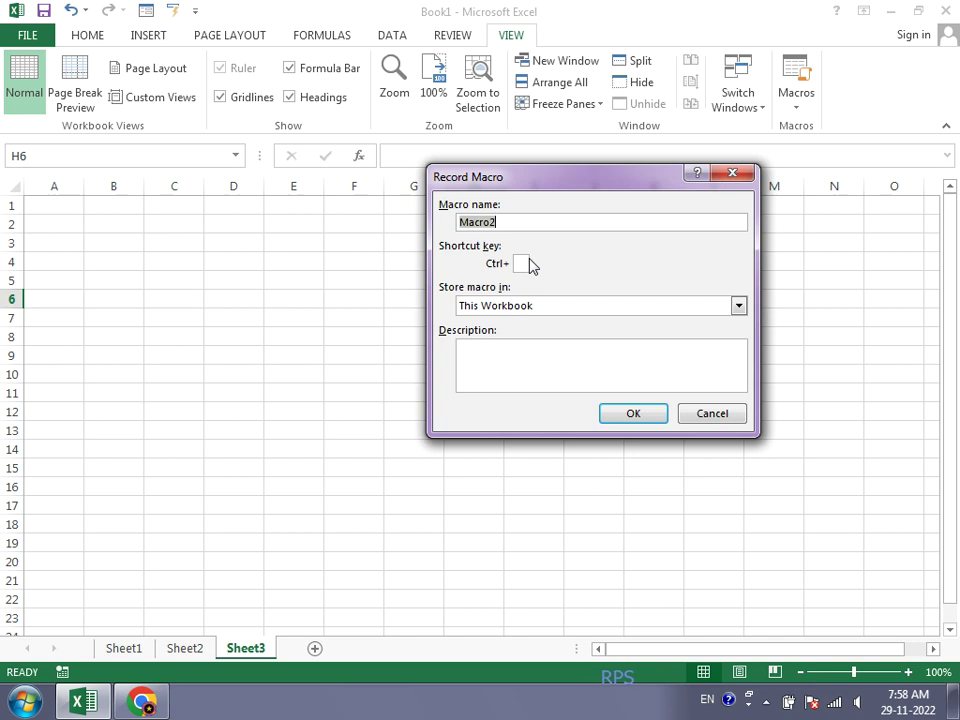
key("End")
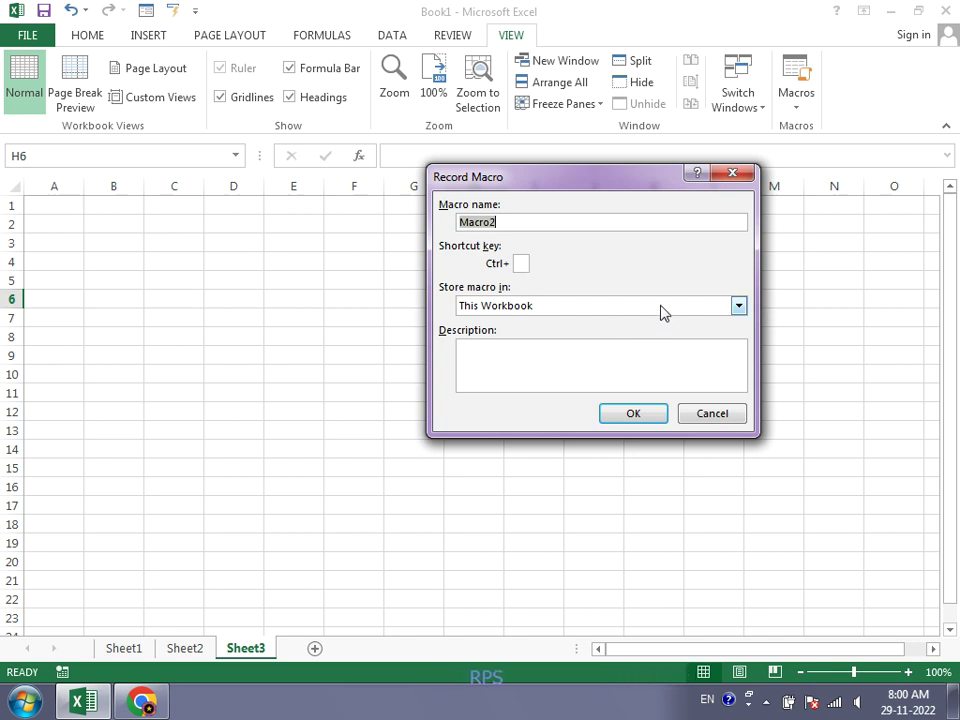
left_click(738, 306)
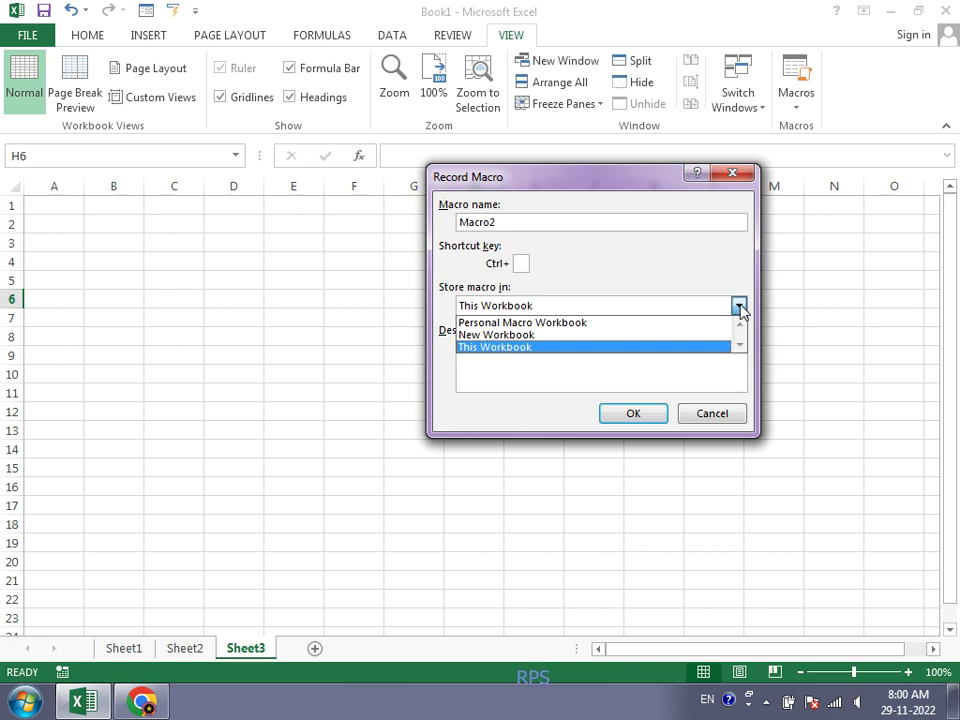
Keep Macro2 stored in This Workbook and enter the description 'gfhg'
left_click(694, 350)
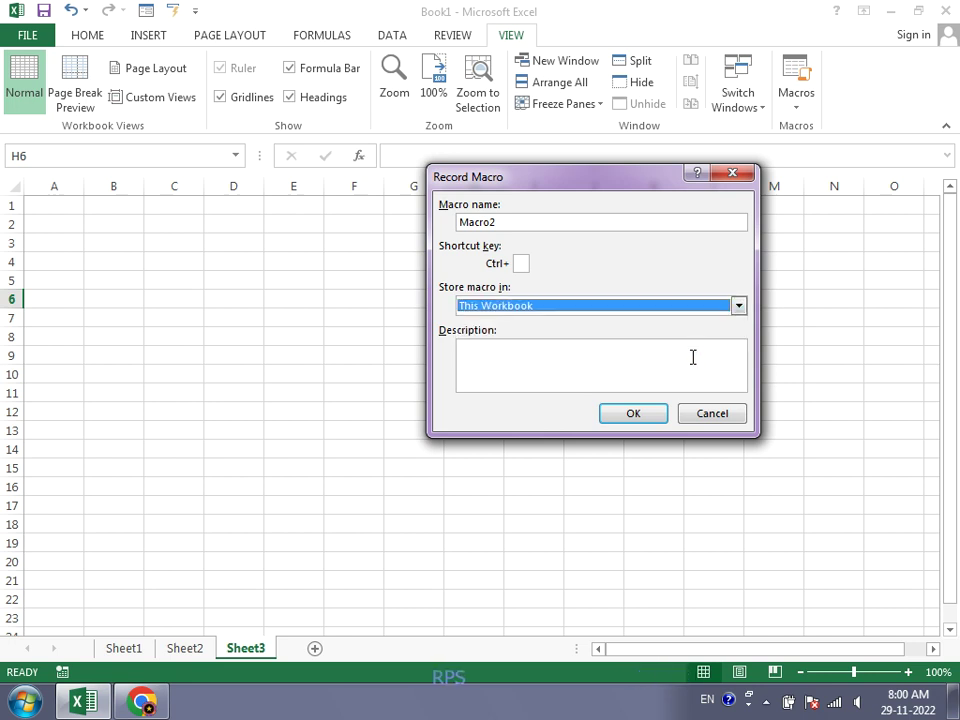
left_click(691, 356)
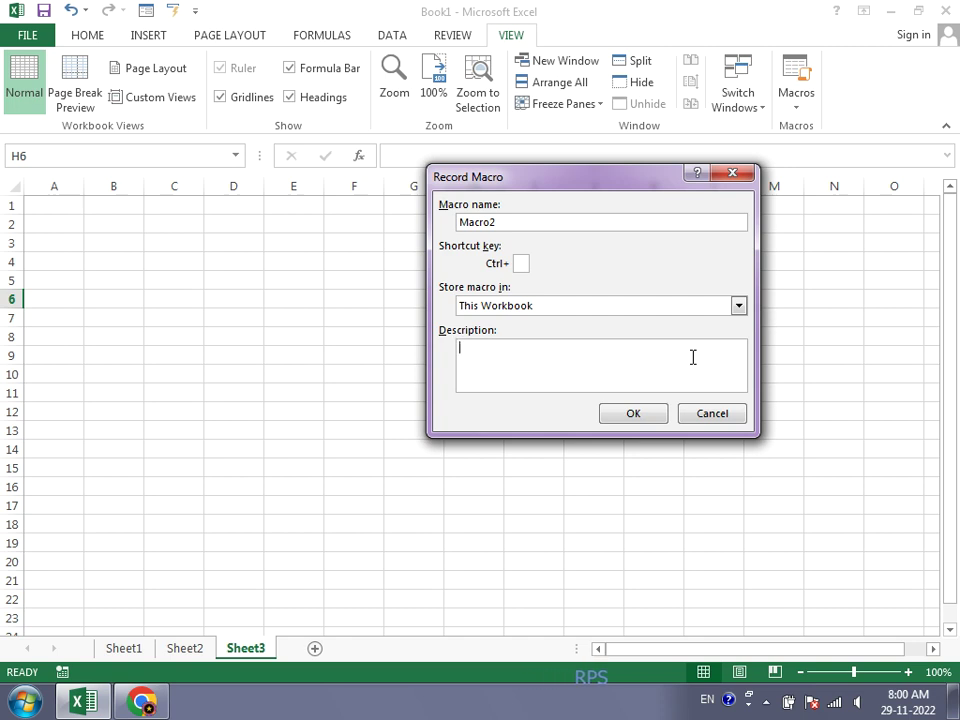
type("gfhg")
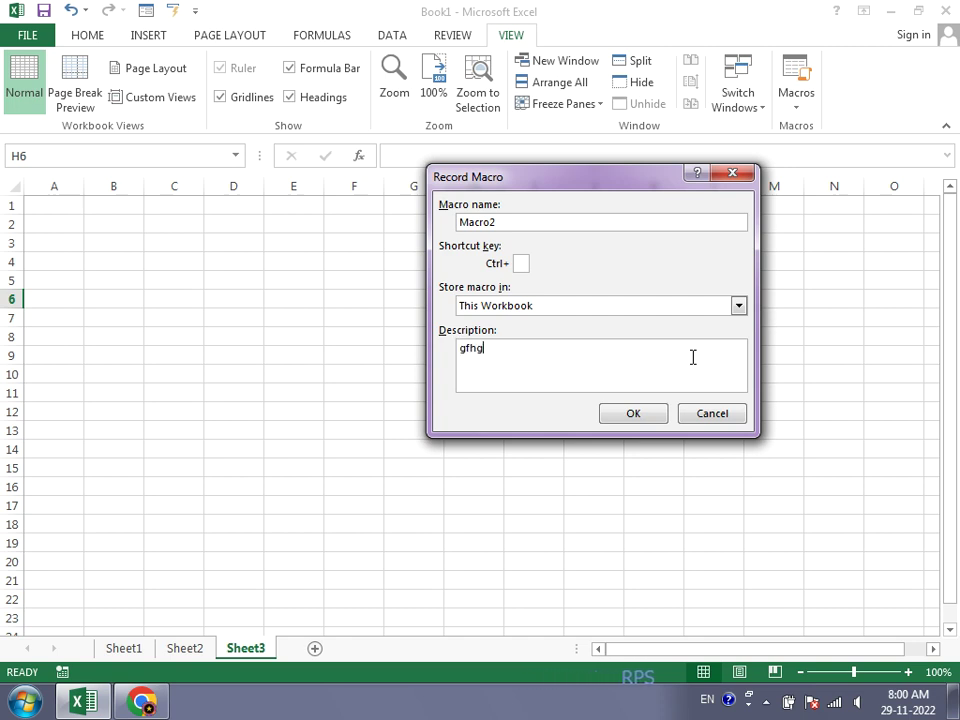